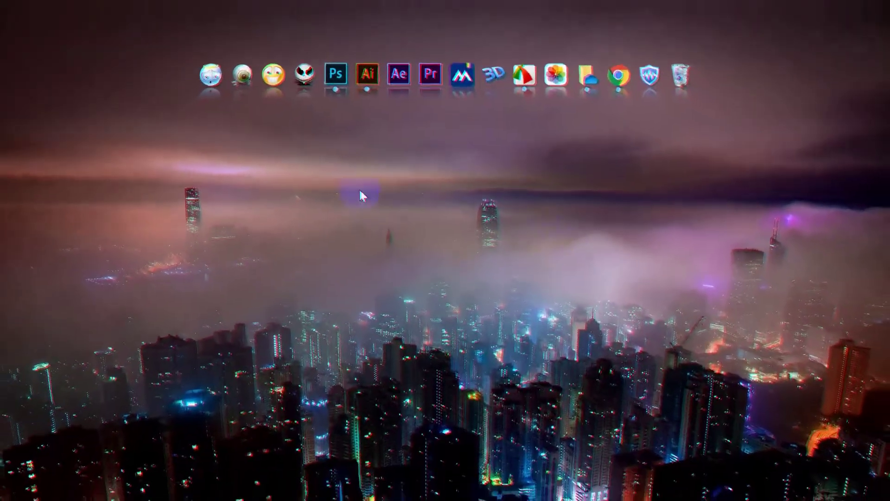
Step: Launch Photoshop and check the Window menu's open panels without changing anything
left_click(334, 88)
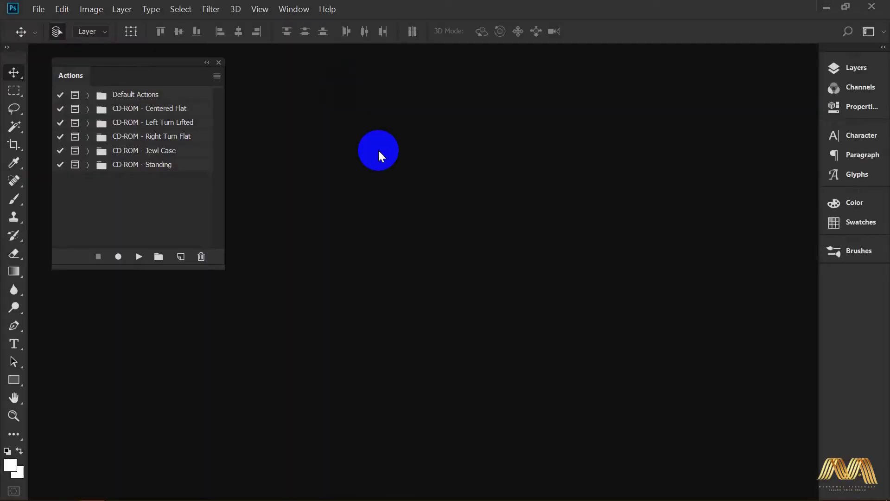
left_click_drag(153, 59, 160, 63)
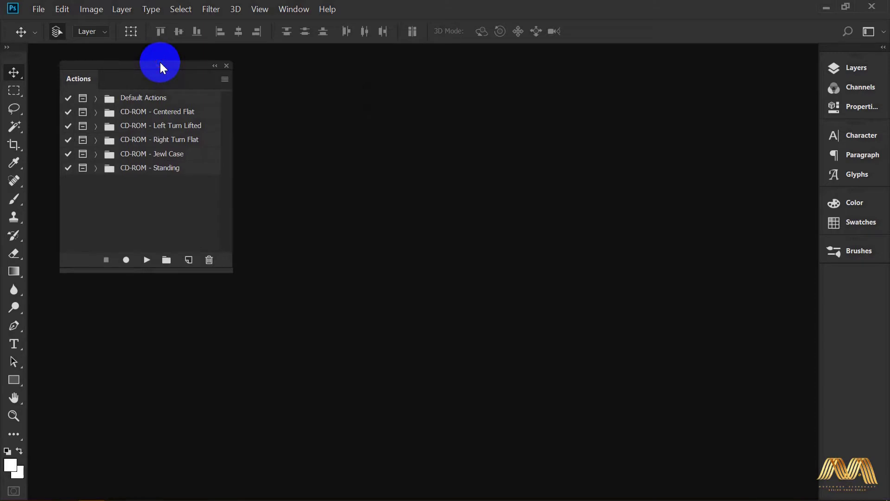
left_click(284, 10)
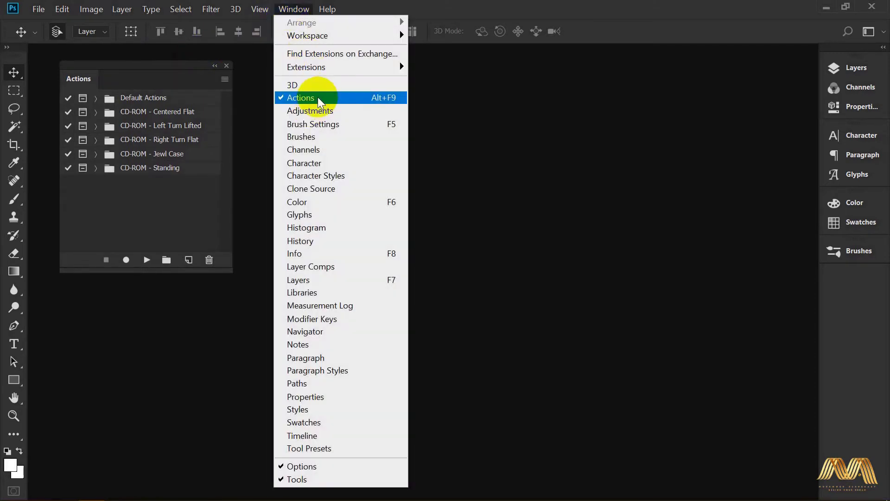
left_click(189, 83)
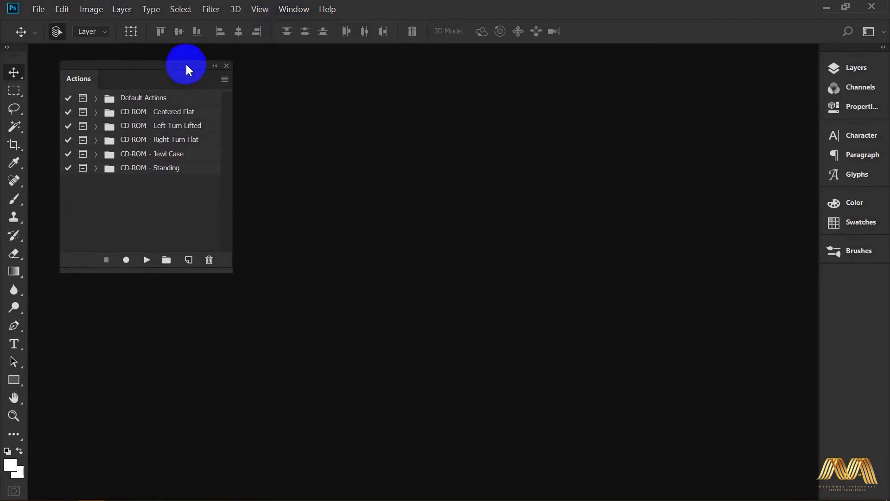
Step: Browse the CD-ROM action sets, expand CD-ROM - Left Turn Lifted and select its Step 1
left_click(141, 127)
left_click(137, 140)
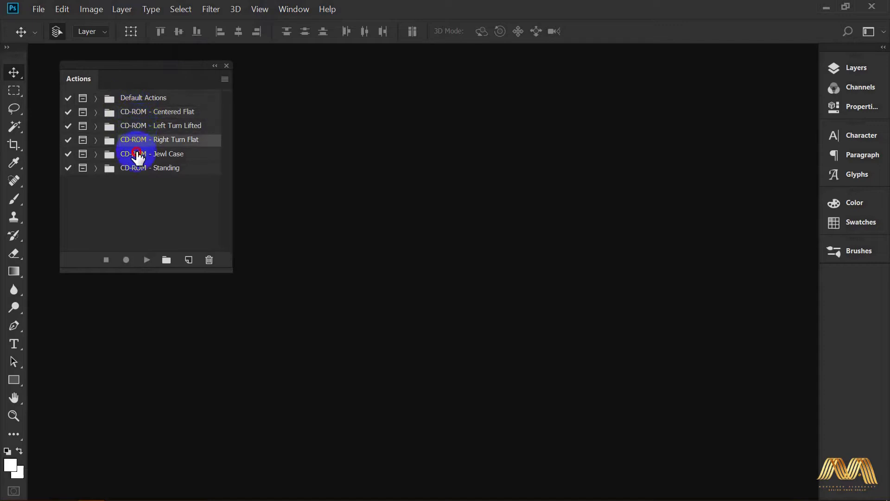
left_click(132, 154)
left_click(132, 168)
left_click(96, 113)
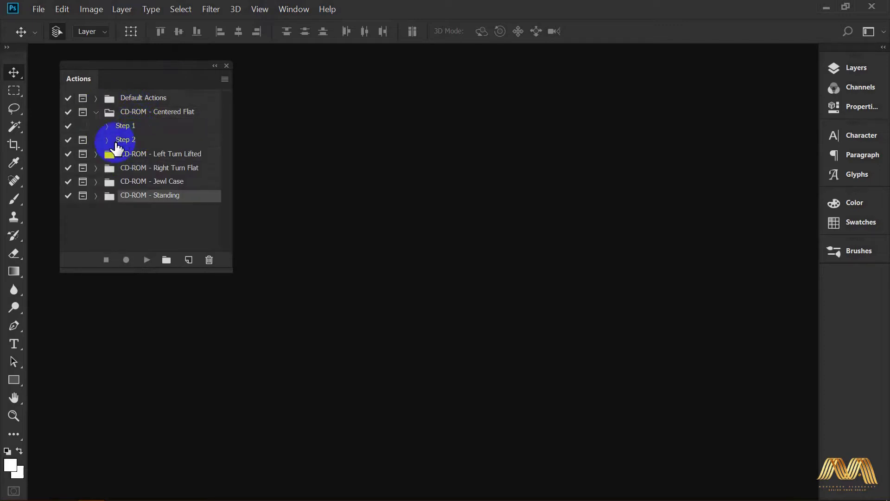
left_click(96, 113)
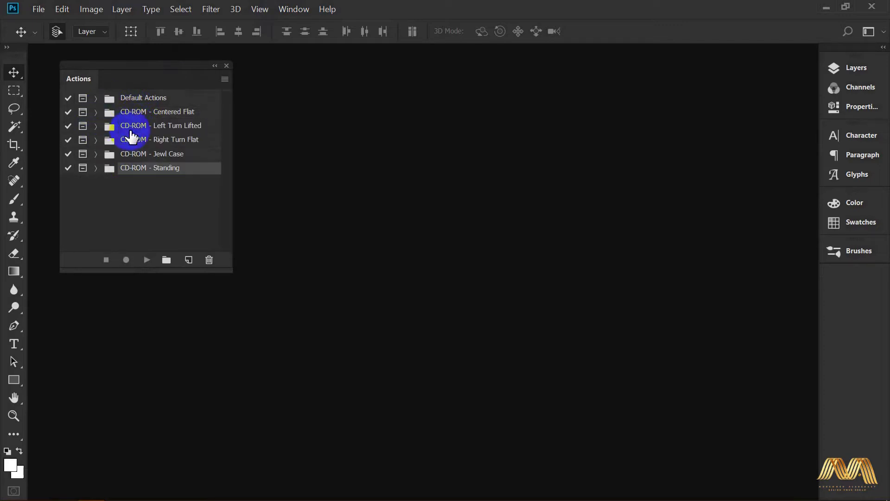
left_click(96, 168)
left_click(96, 127)
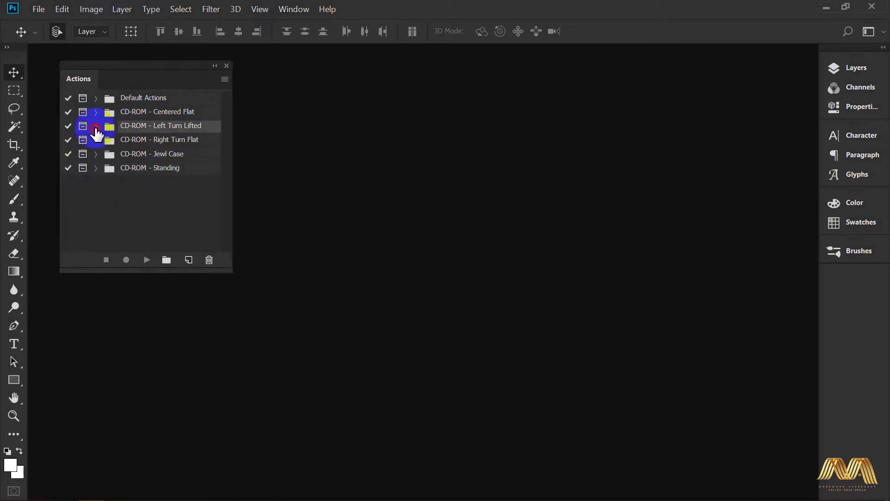
left_click(96, 127)
left_click(118, 144)
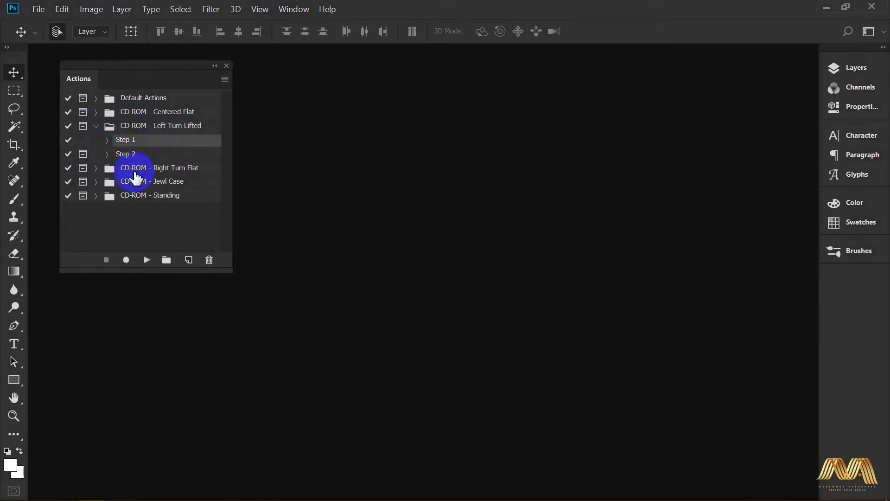
Step: Play Step 1 to create Untitled-1 with blue disc artwork, then hide the CD-ROM text layer
left_click(146, 255)
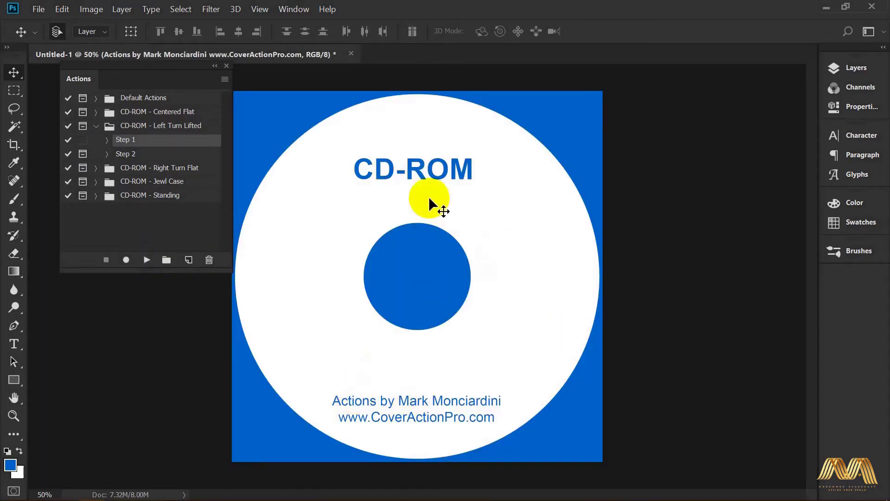
left_click(873, 70)
left_click(867, 70)
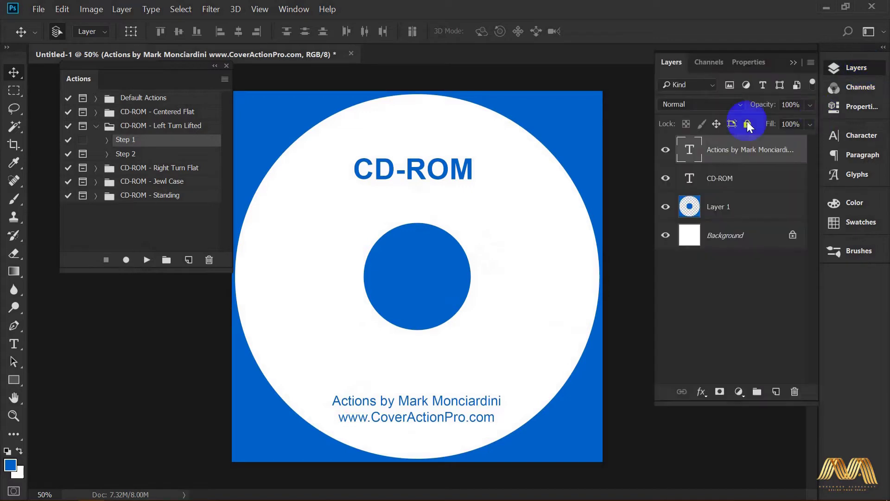
left_click(666, 180)
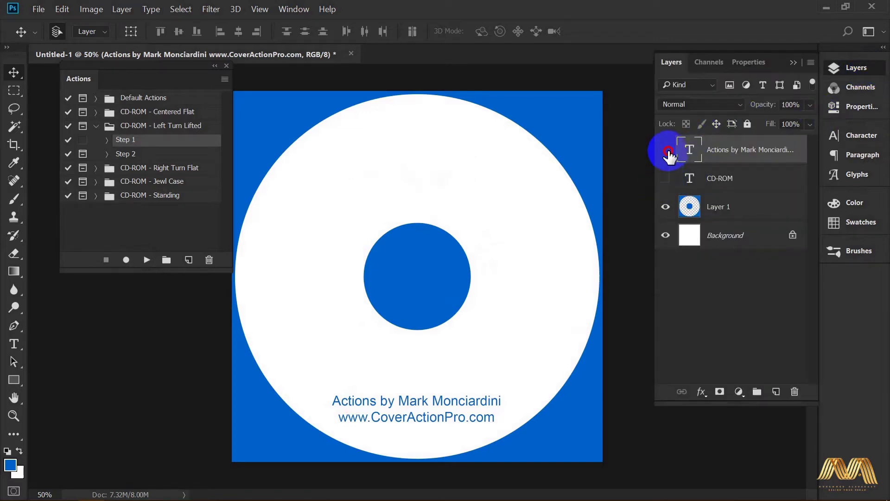
Step: Hide the credits text layer and drag the CD 1.jpg Karaoke Party flyer into Untitled-1
left_click(667, 150)
key("ctrl+o")
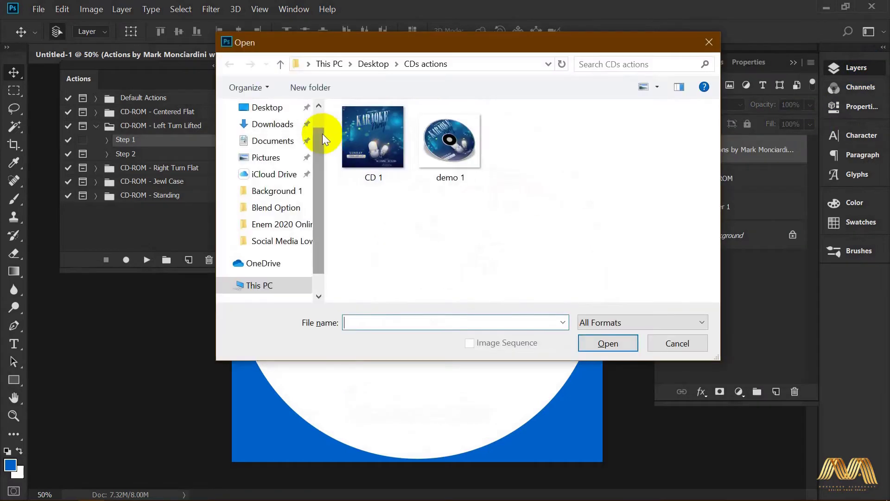
double_click(378, 148)
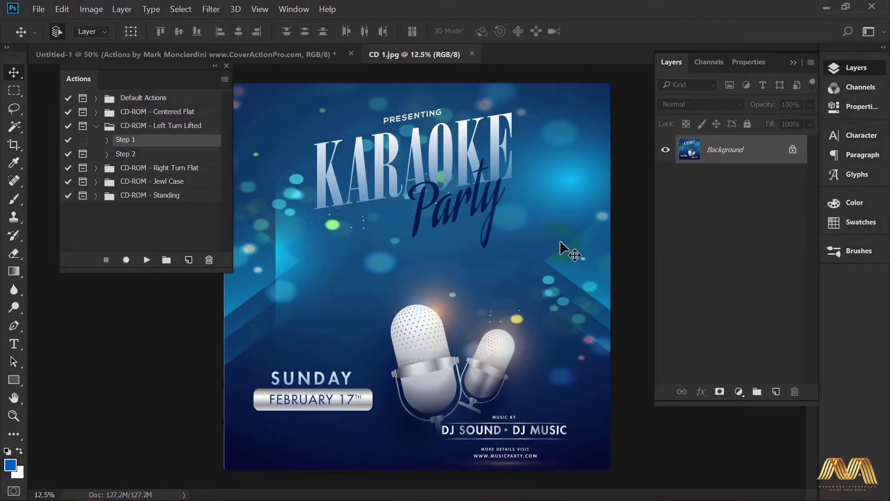
left_click(251, 55)
left_click_drag(251, 54, 430, 263)
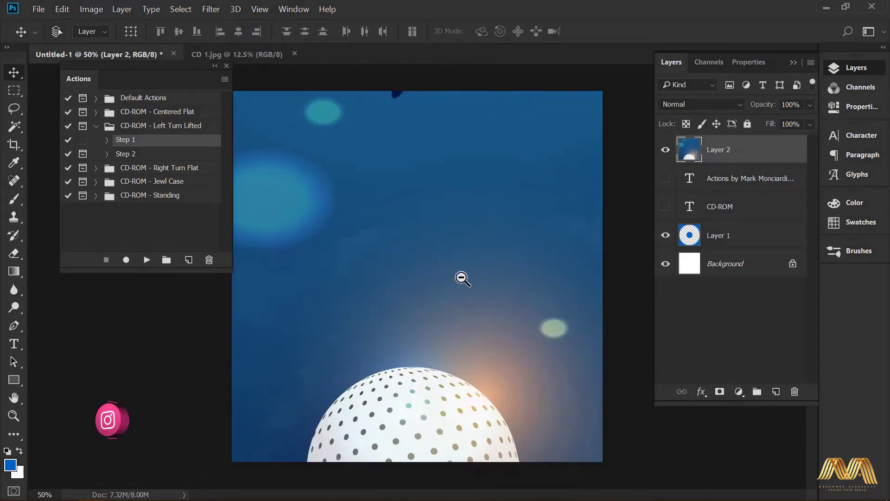
Step: Scale the flyer to fit the CD canvas and move Layer 2 below the Layer 1 disc
key("ctrl+minus")
key("ctrl+minus")
key("ctrl+minus")
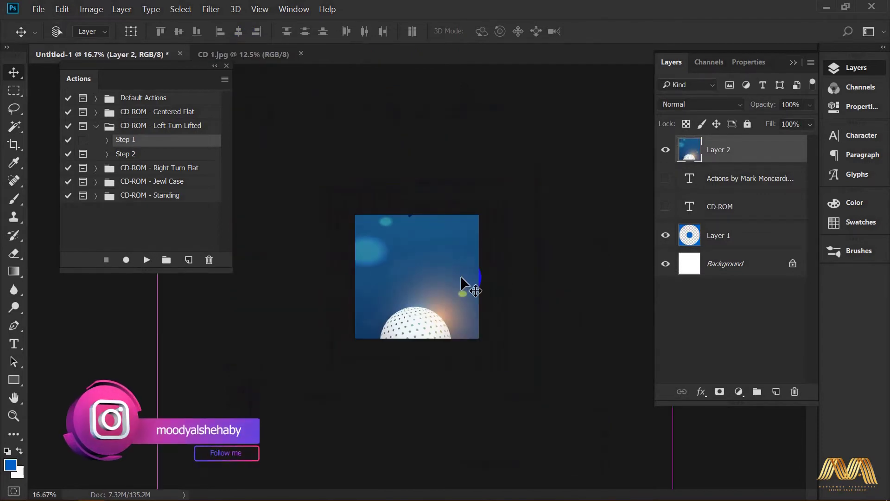
key("ctrl+t")
left_click_drag(370, 350, 481, 341)
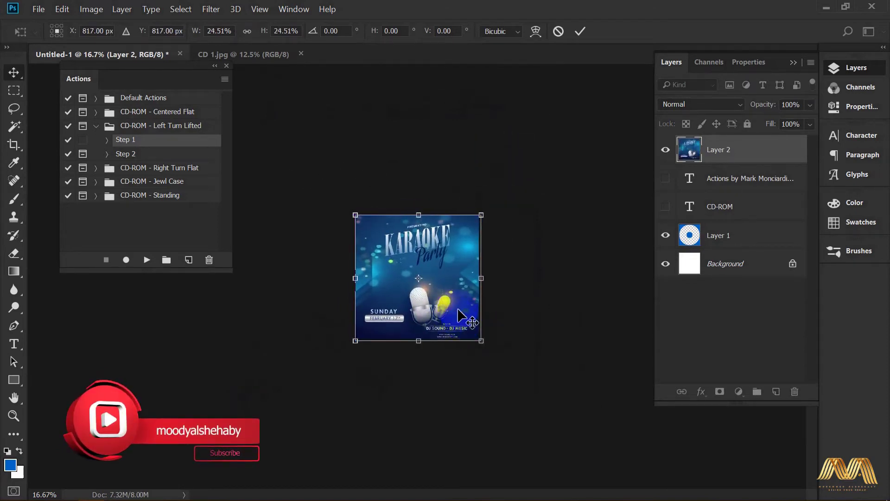
left_click(606, 234)
left_click(741, 159)
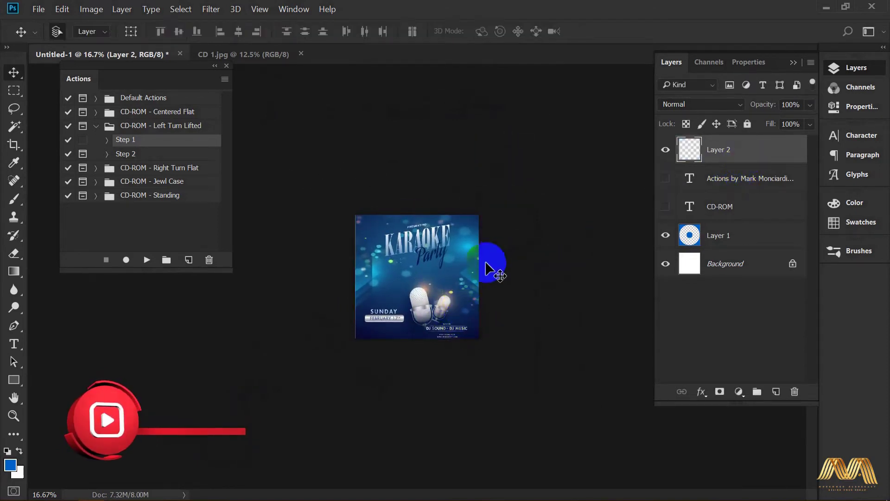
key("ctrl+plus")
key("ctrl+plus")
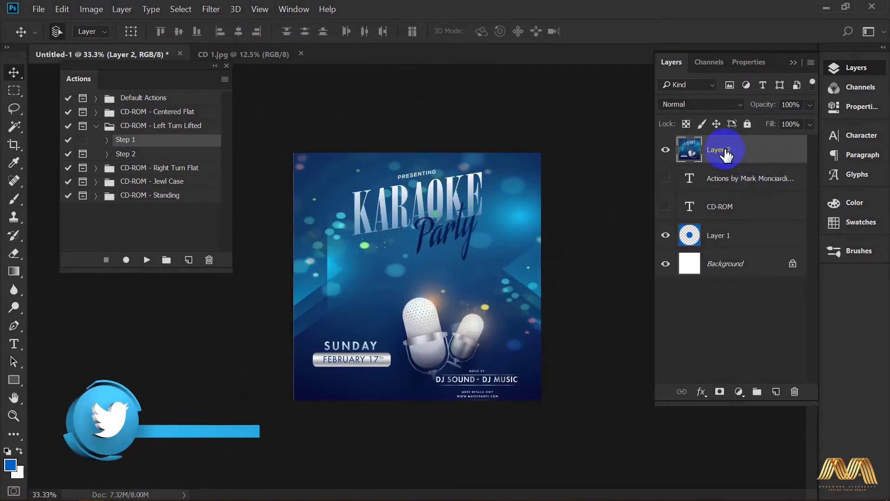
left_click_drag(726, 155, 716, 239)
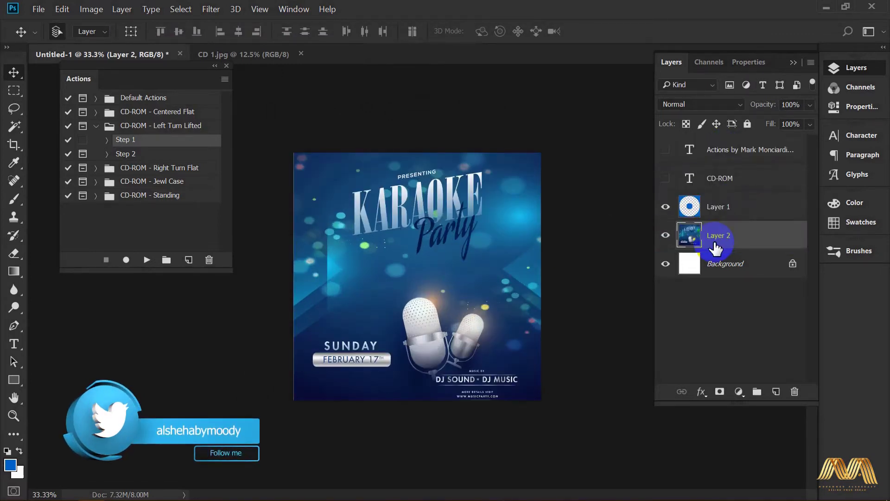
left_click(697, 213)
Step: Play Left Turn Lifted Step 2 to build the tilted 3D disc and dismiss the completion message
left_click(125, 153)
left_click(147, 260)
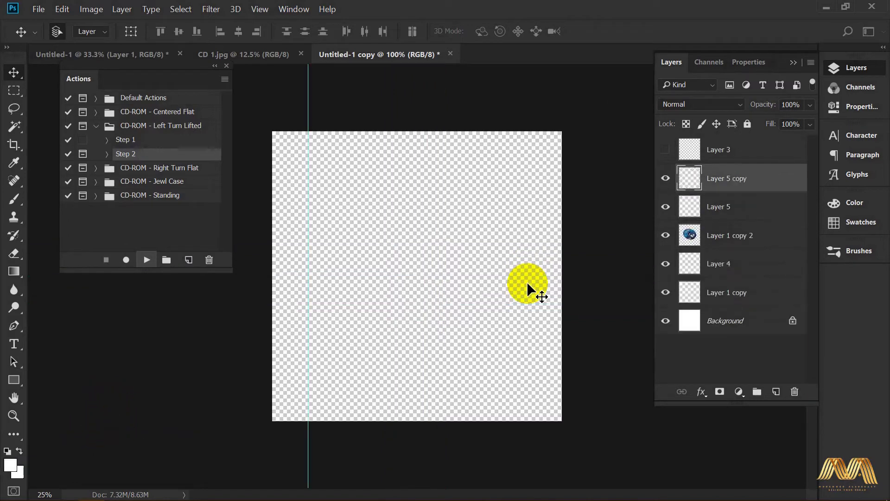
left_click(438, 211)
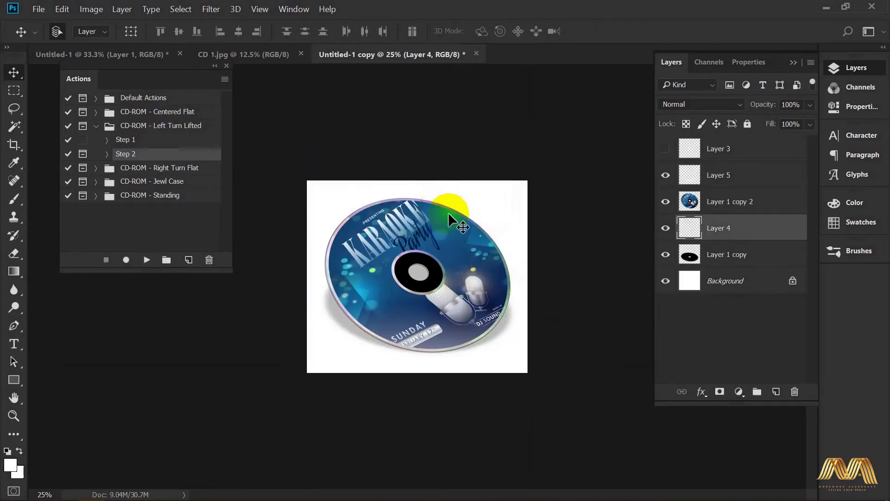
Step: Inspect the disc mockup full-screen at closer zoom, return to 33.33%, and make Layer 5 visible
key("Tab")
key("ctrl+plus")
key("ctrl+plus")
key("ctrl+plus")
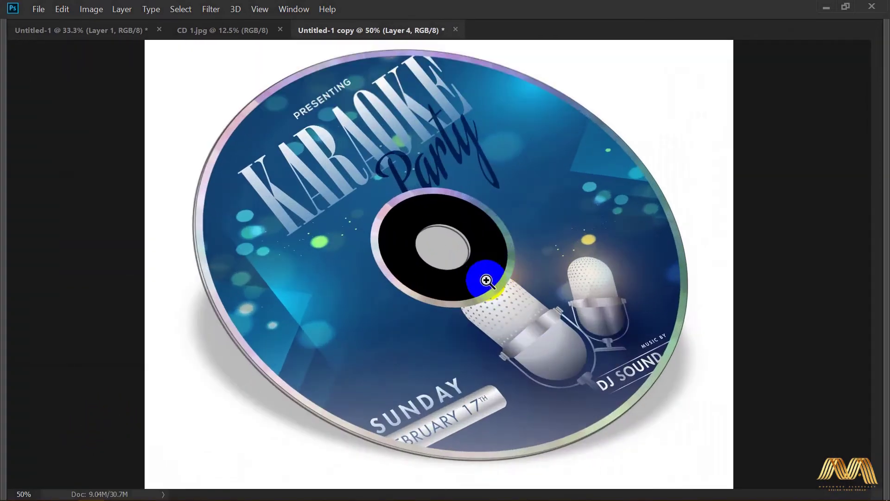
left_click_drag(483, 278, 492, 243)
key("ctrl+minus")
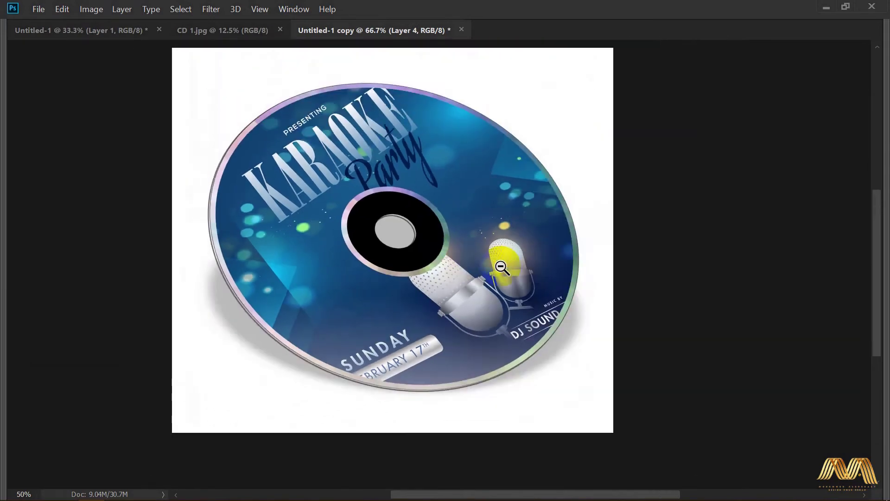
key("ctrl+minus")
key("Tab")
left_click(666, 175)
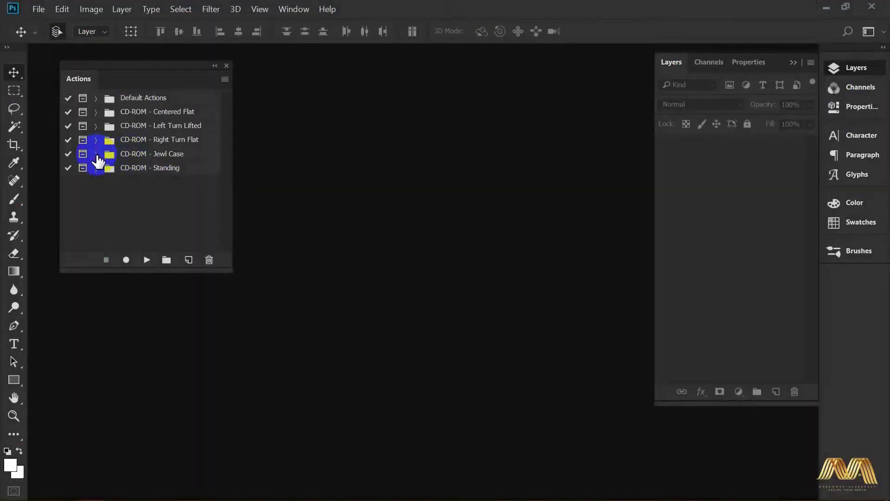
Step: Expand the CD-ROM - Jewl Case set, play Step 1 past its warnings, and zoom out to 25%
left_click(96, 155)
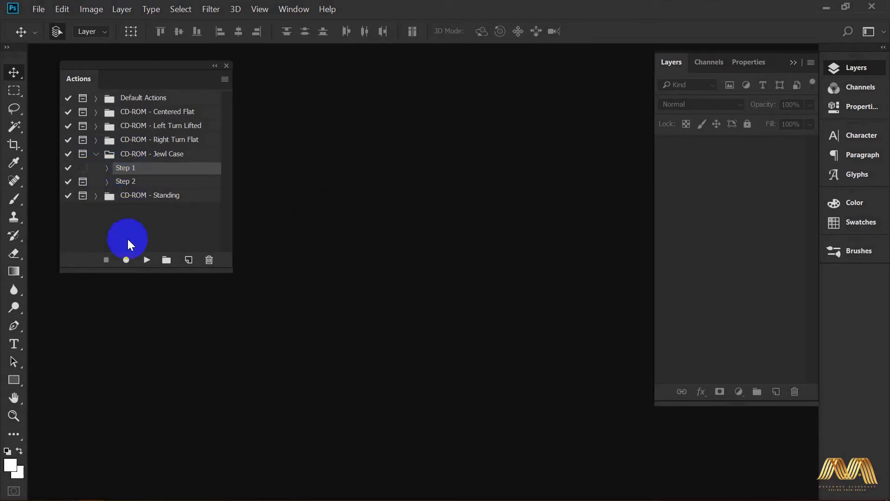
left_click(146, 260)
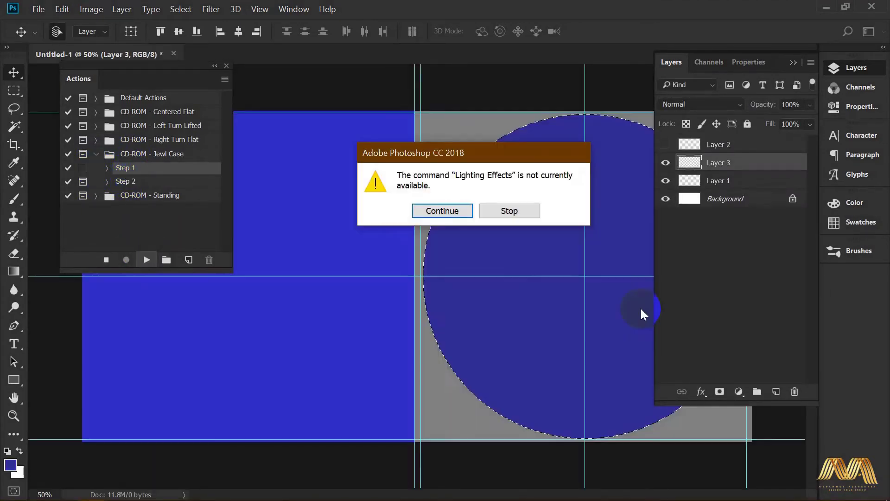
left_click(438, 211)
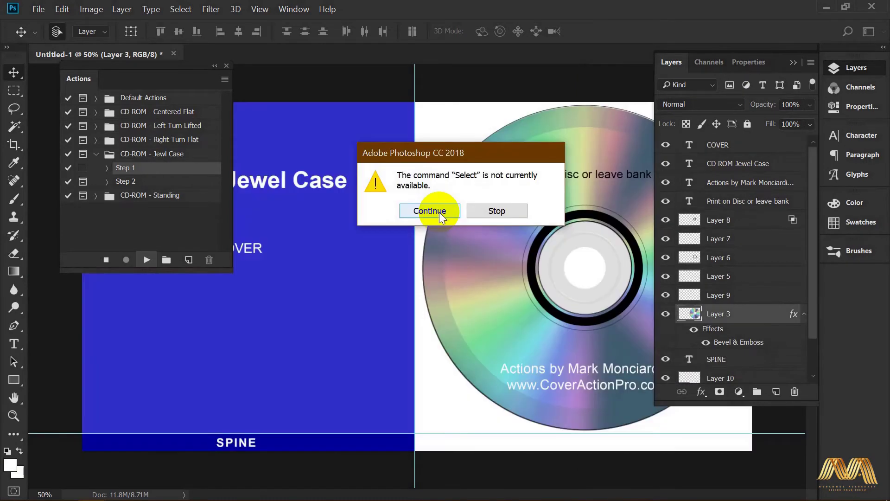
left_click(439, 212)
left_click(439, 212)
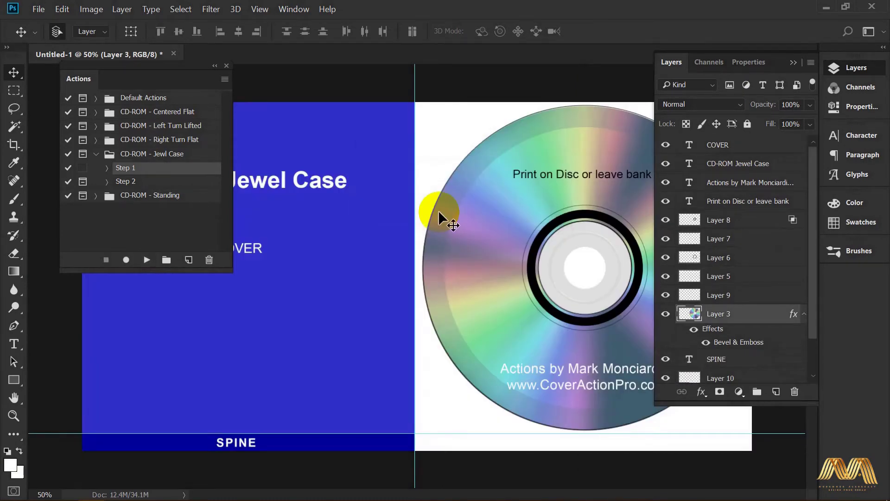
left_click(468, 253, "alt")
left_click(468, 253, "alt")
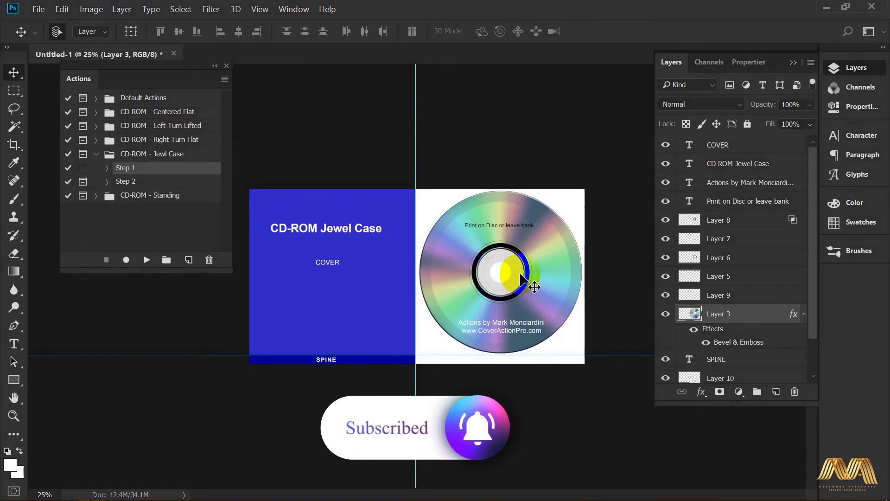
Step: Hide the placeholder and SPINE text layers, then bring CD case demo1.jpg into Untitled-1
left_click_drag(666, 162, 669, 195)
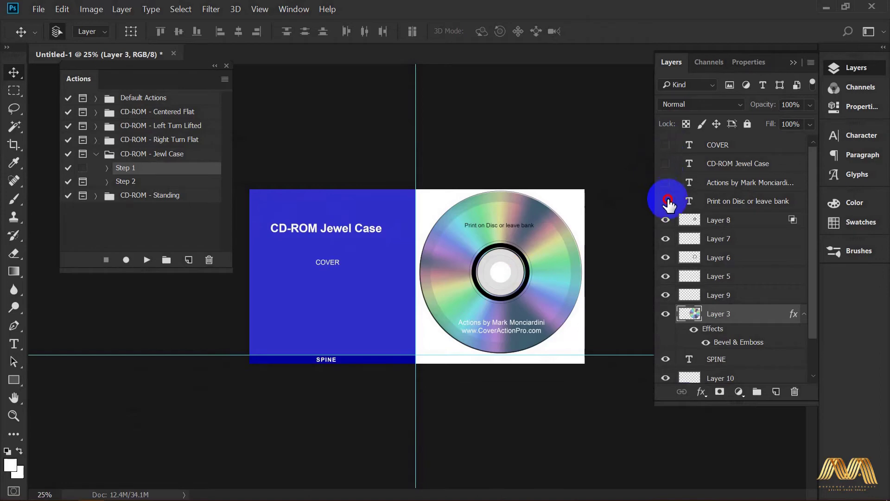
left_click(805, 314)
left_click(666, 334)
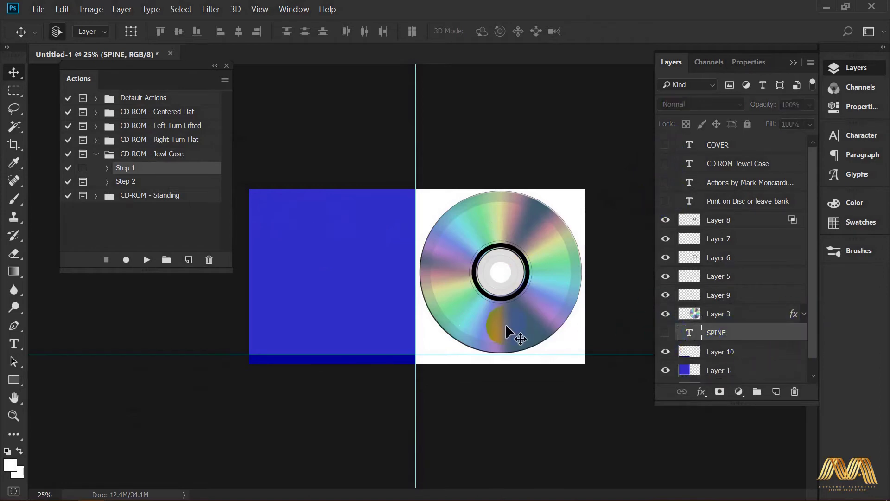
key("ctrl+o")
double_click(535, 160)
left_click_drag(536, 160, 414, 253)
Step: Scale the New Year 2020 flyer to about 46% and position it over the cover half
key("ctrl+t")
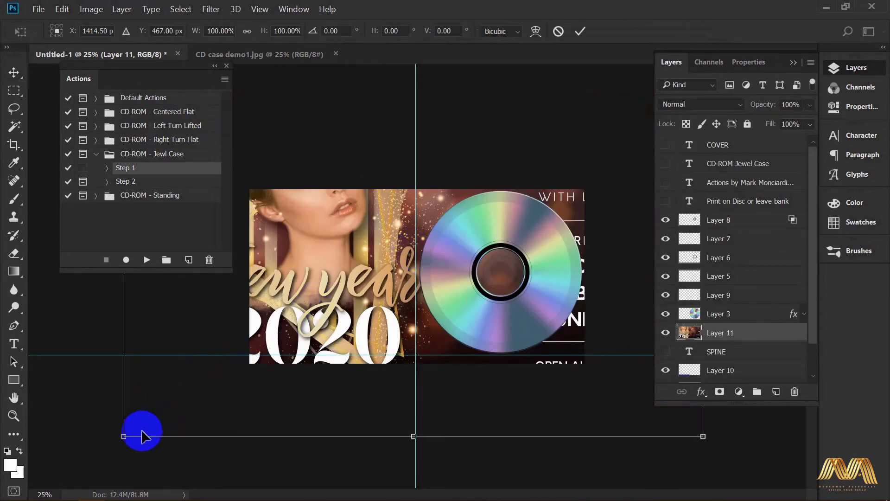
left_click_drag(140, 433, 274, 366)
left_click_drag(339, 262, 312, 264)
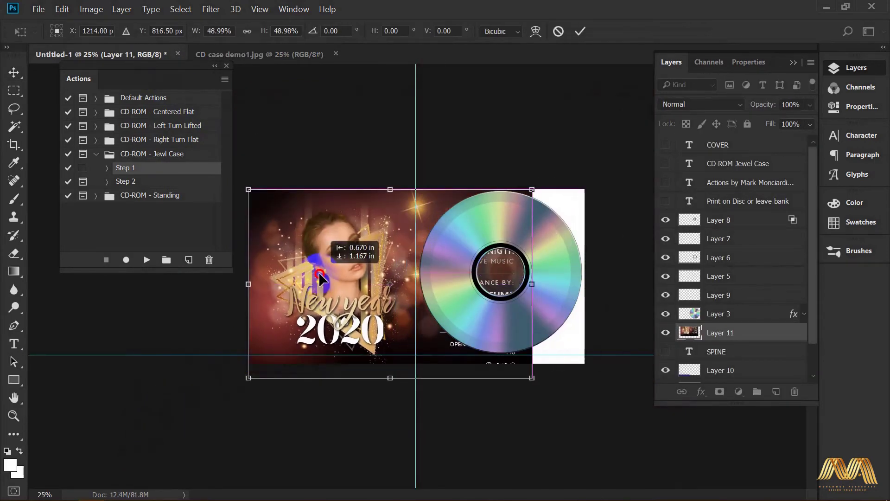
mouse_move(533, 377)
left_mouse_down()
mouse_move(503, 370)
mouse_move(516, 370)
left_mouse_up()
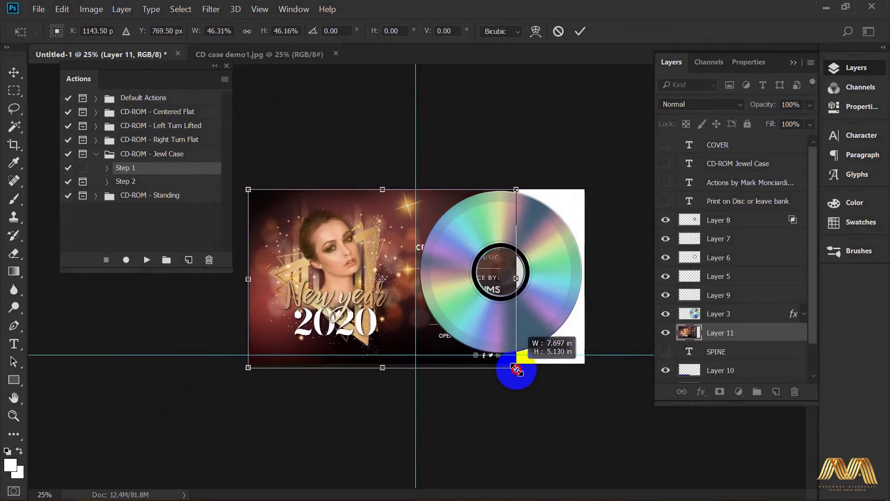
left_click(426, 245, "ctrl")
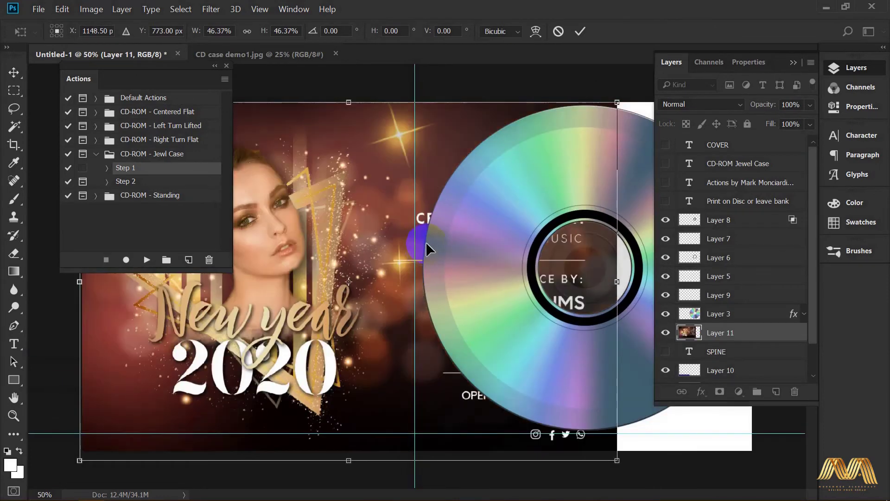
left_click(415, 242, "alt")
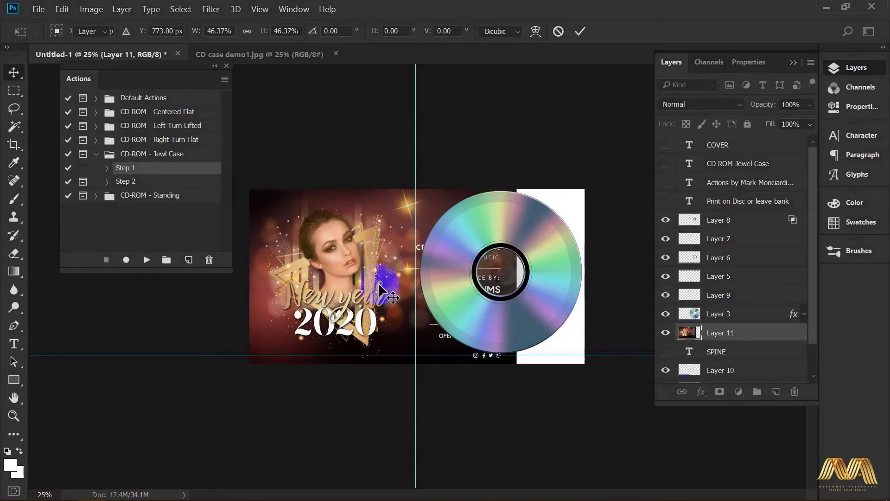
key("Return")
key("m")
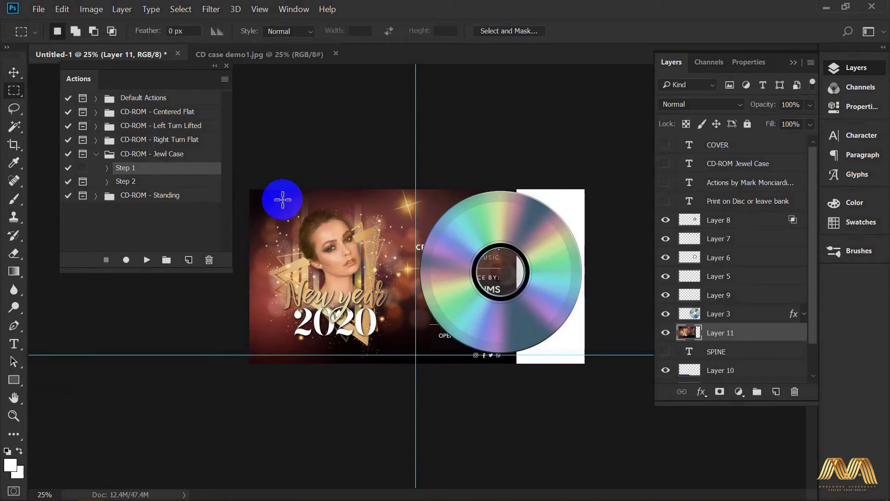
Step: Select the left cover half, invert the selection, delete the flyer from the disc half, and deselect
left_click_drag(247, 186, 416, 364)
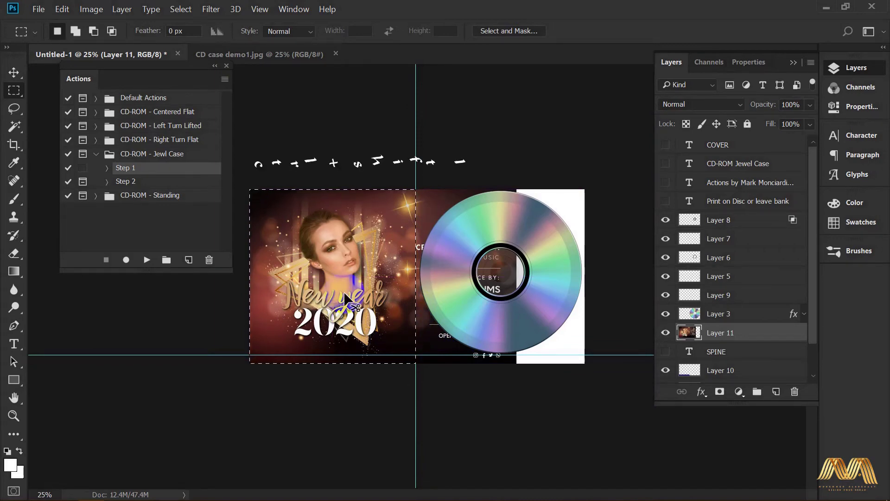
key("ctrl+shift+i")
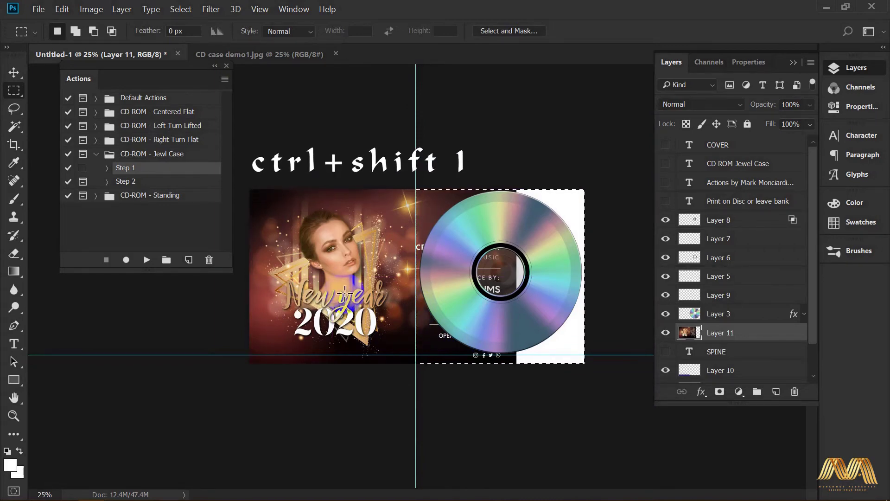
key("Delete")
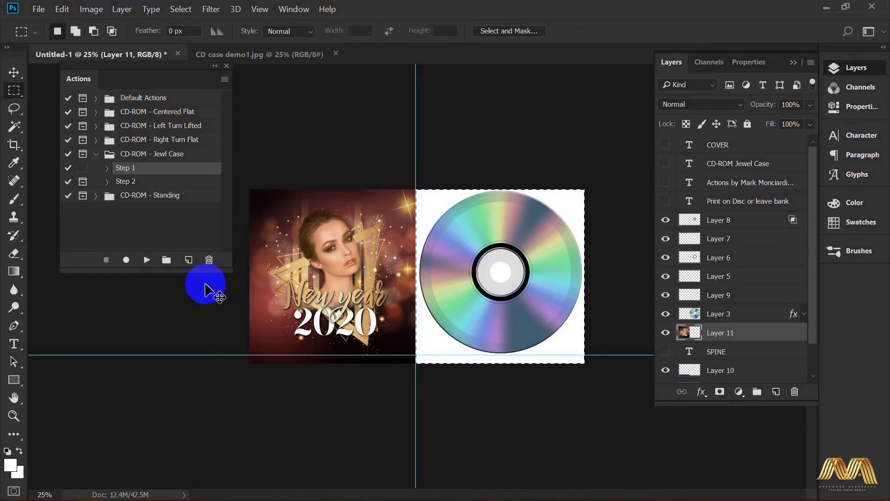
key("v")
key("ctrl+d")
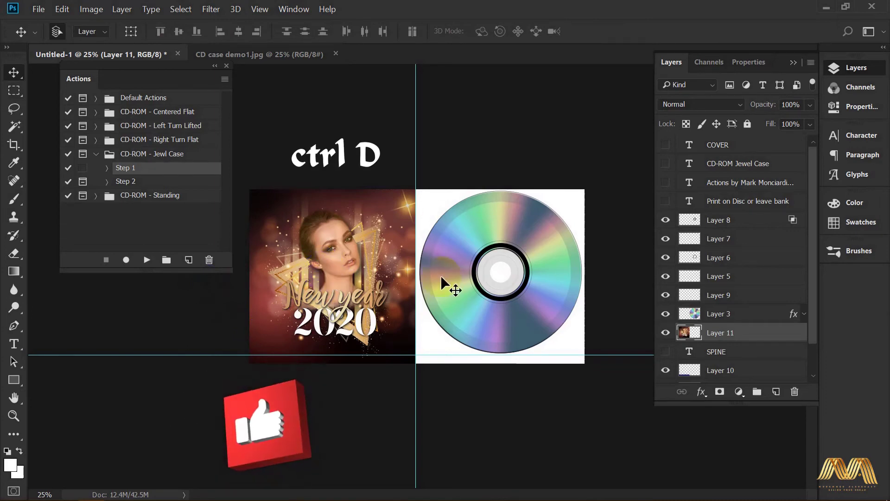
Step: Drag a second flyer copy from CD case demo1.jpg, stretch it over the right half, and stack Layer 12 above Layer 8
left_click(260, 55)
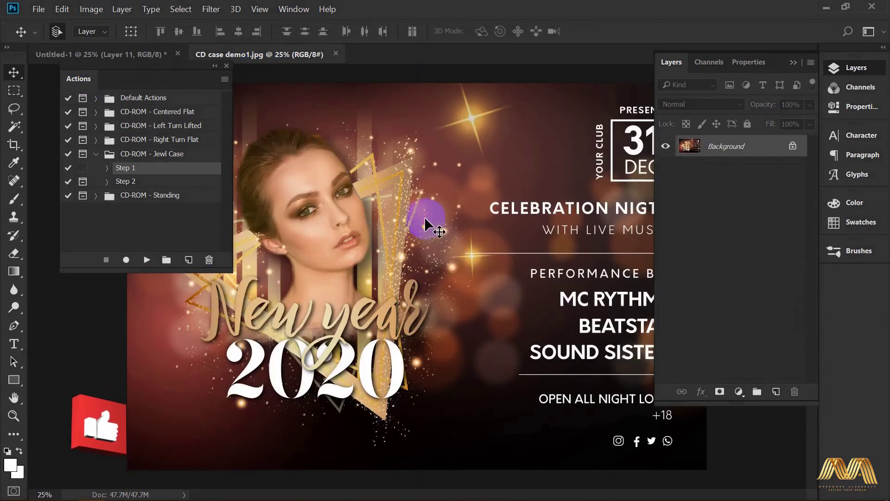
left_click_drag(155, 48, 507, 304)
key("ctrl+t")
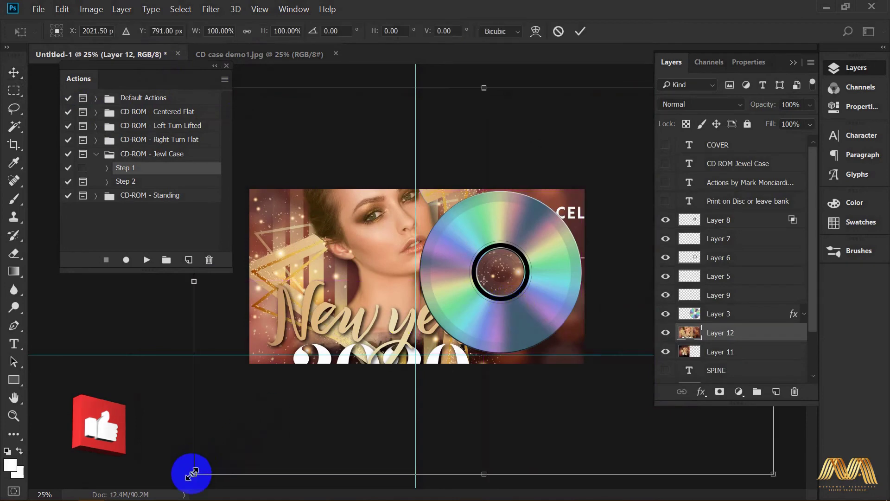
left_click_drag(191, 473, 415, 347)
left_click_drag(447, 246, 454, 204)
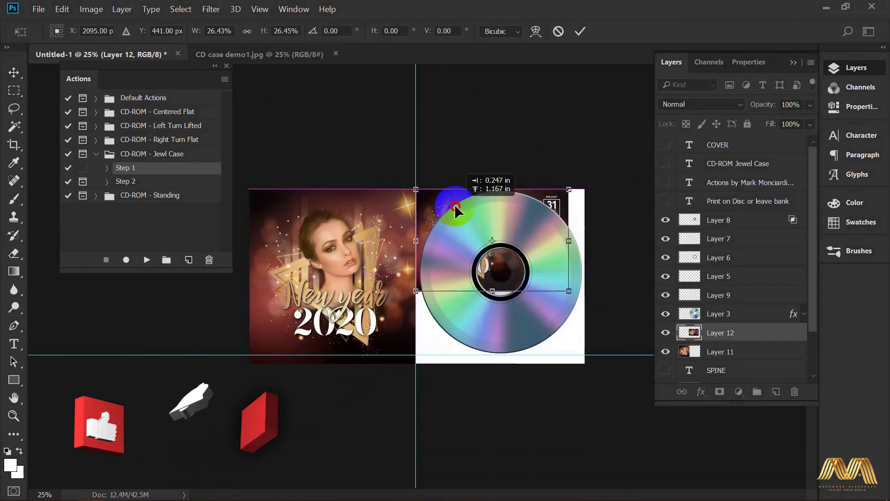
left_click_drag(569, 301, 582, 364)
key("Return")
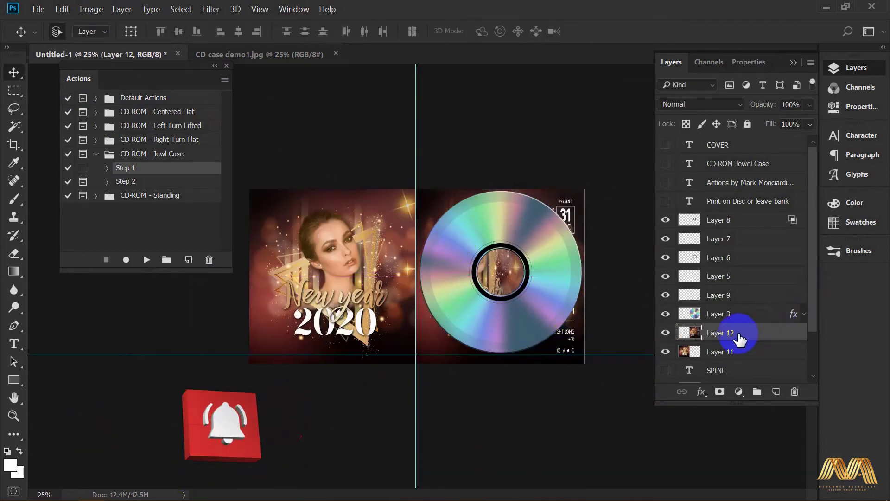
left_click_drag(737, 338, 741, 218)
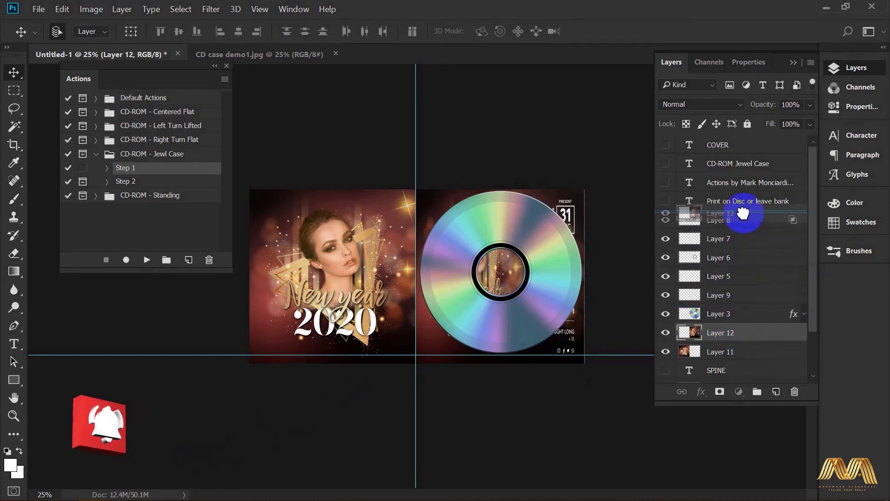
left_click_drag(502, 262, 502, 261)
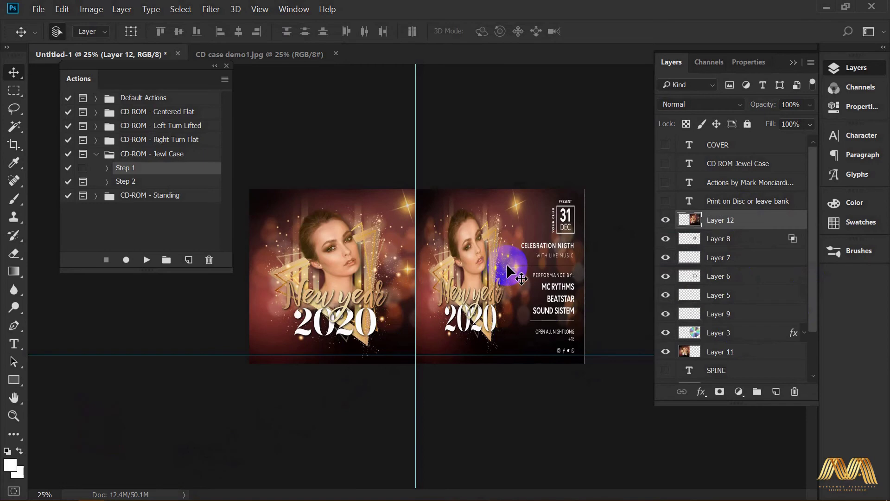
Step: Play Jewl Case Step 2, continuing past the Hide warning, to build the 3D case mockup with reflection
left_click(100, 183)
left_click(131, 181)
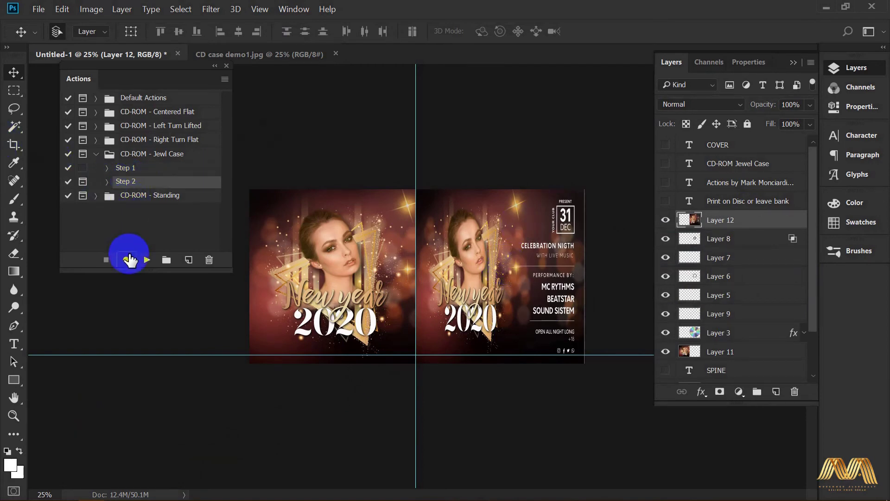
left_click(145, 259)
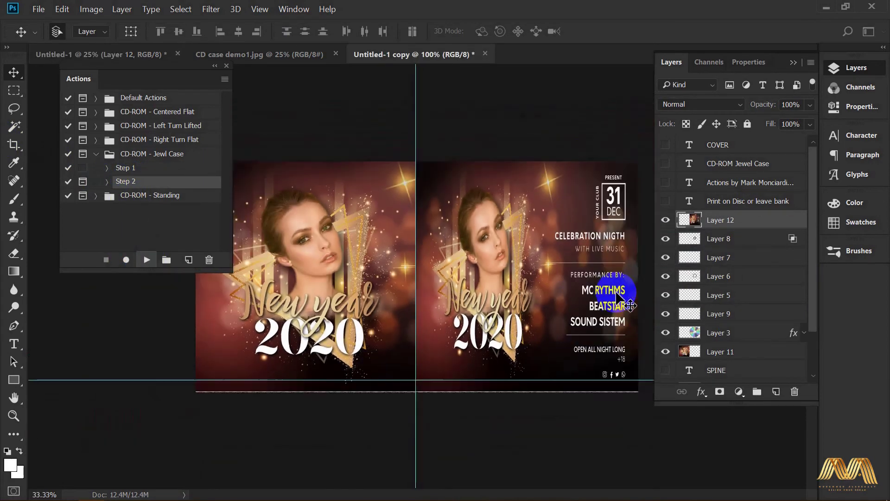
left_click(435, 210)
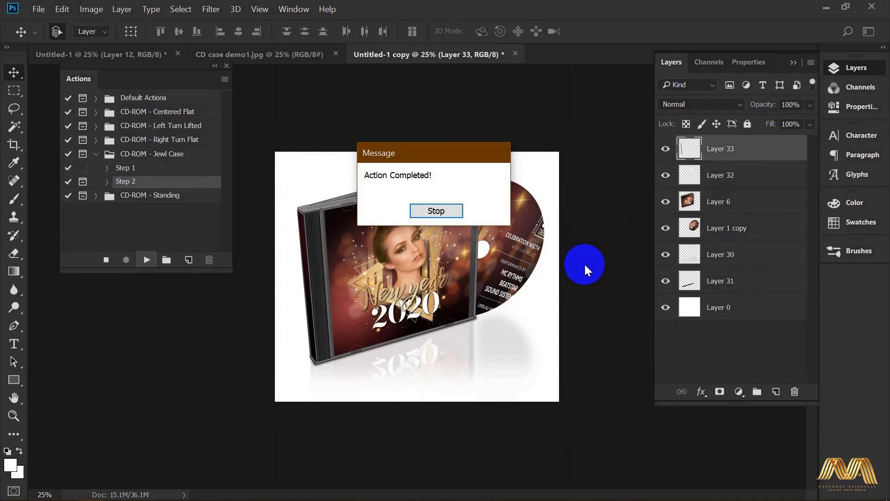
left_click(420, 211)
left_click(483, 268)
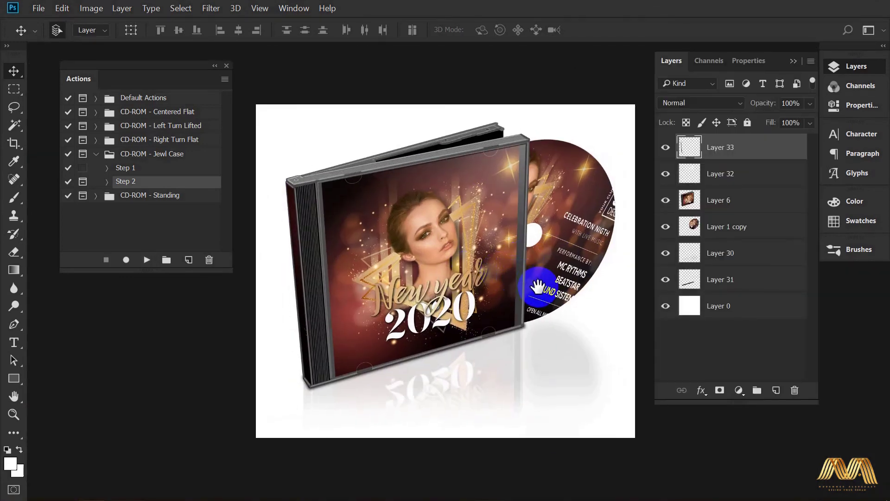
Step: Link Layers 33 through 31 and nudge the linked mockup slightly to the right
mouse_move(538, 287)
left_mouse_down()
mouse_move(496, 253)
mouse_move(500, 278)
mouse_move(548, 288)
left_mouse_up()
left_click(678, 313)
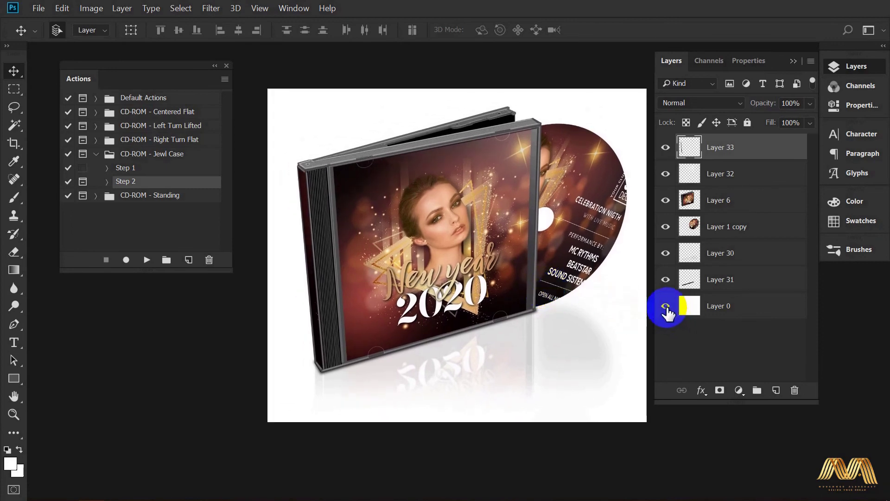
left_click(742, 279, "shift")
left_click(682, 389)
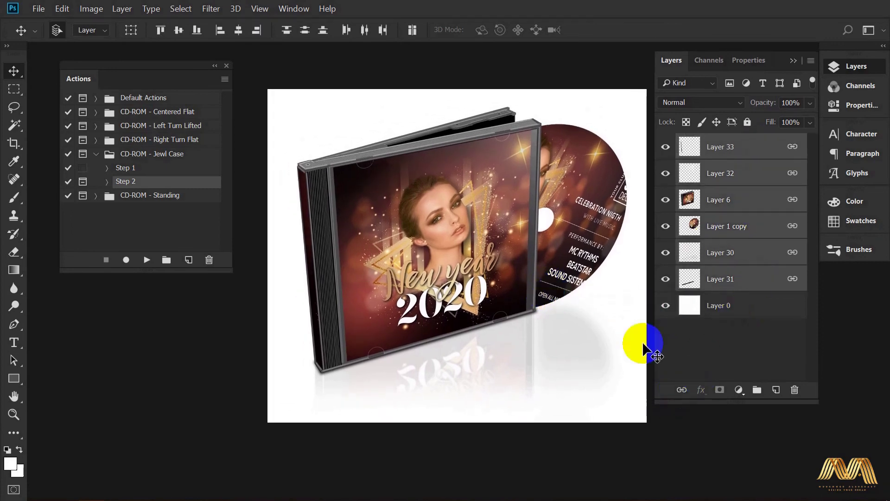